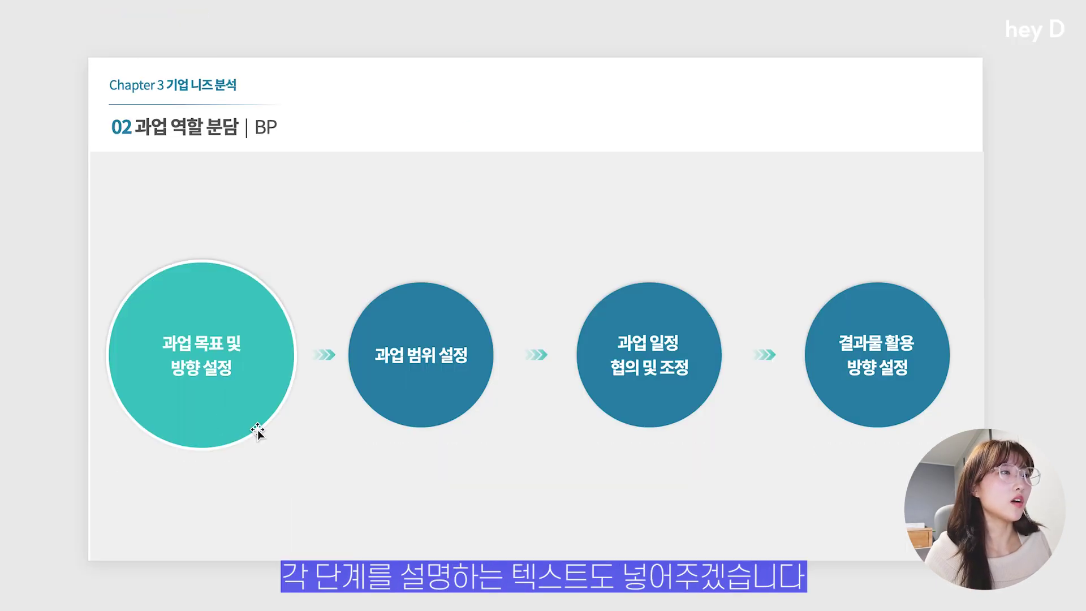
Place the description "경영 컨설팅을 통한 지식재산 기반 경영 구조 확립" below the enlarged first circle and copy its text box
{"action": "key", "text": "ctrl+v"}
{"action": "left_click_drag", "start_coordinate": [237, 478], "coordinate": [238, 502]}
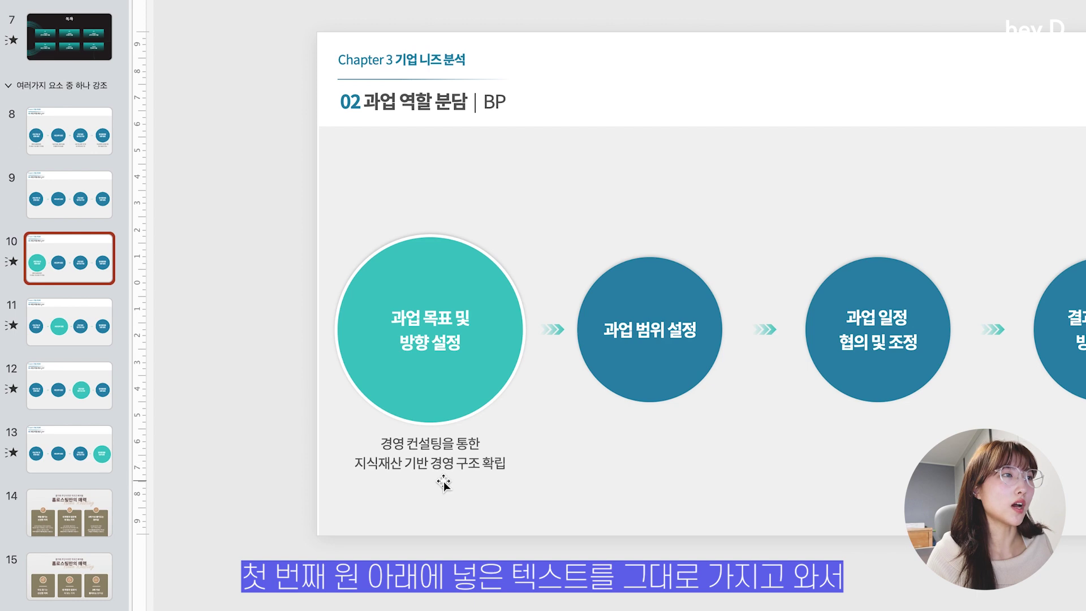
{"action": "left_click", "coordinate": [447, 478]}
{"action": "left_click", "coordinate": [447, 478]}
Add the copied text box centred below slide 11's enlarged second circle, with centred text "기술 컨설팅, 경영 컨설팅 및 활용 전략 컨설팅"
{"action": "left_click", "coordinate": [58, 335]}
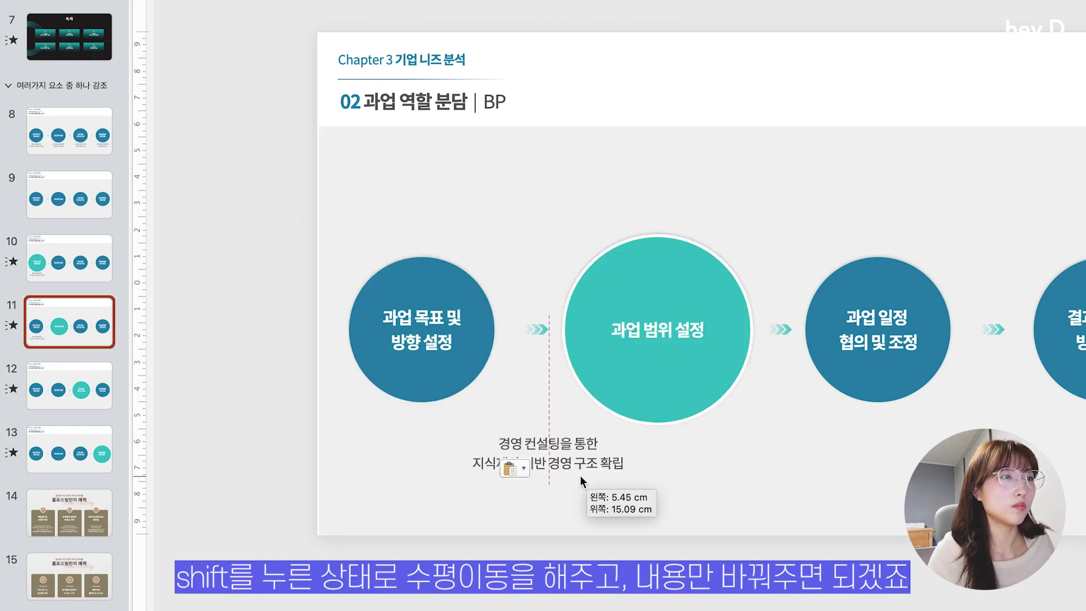
{"action": "left_click_drag", "start_coordinate": [578, 478], "coordinate": [681, 478]}
{"action": "left_click_drag", "start_coordinate": [432, 478], "coordinate": [433, 477]}
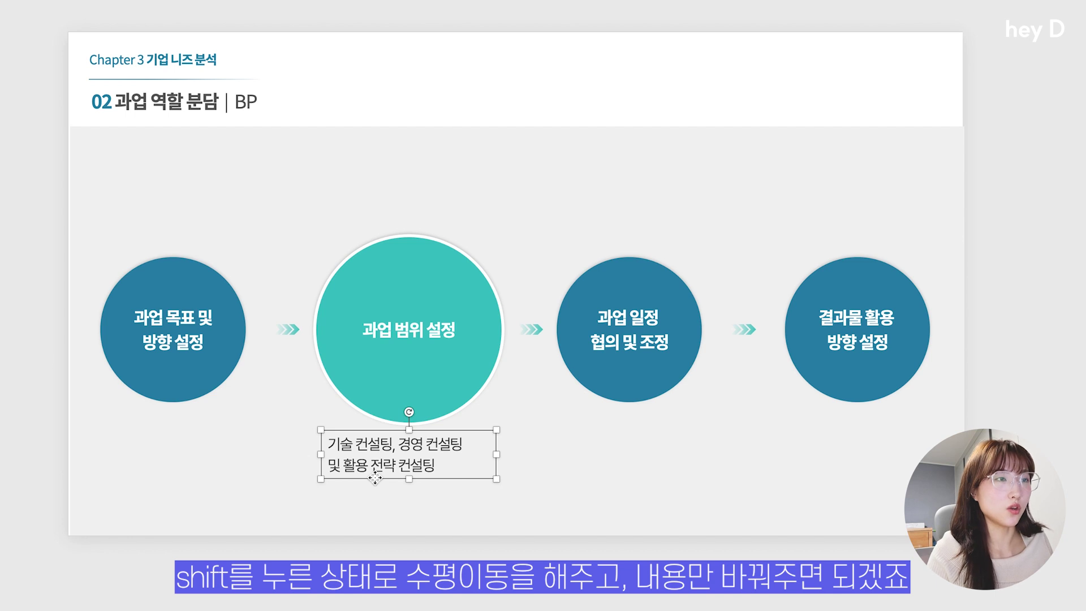
{"action": "key", "text": "ctrl+e"}
{"action": "key", "text": "Escape"}
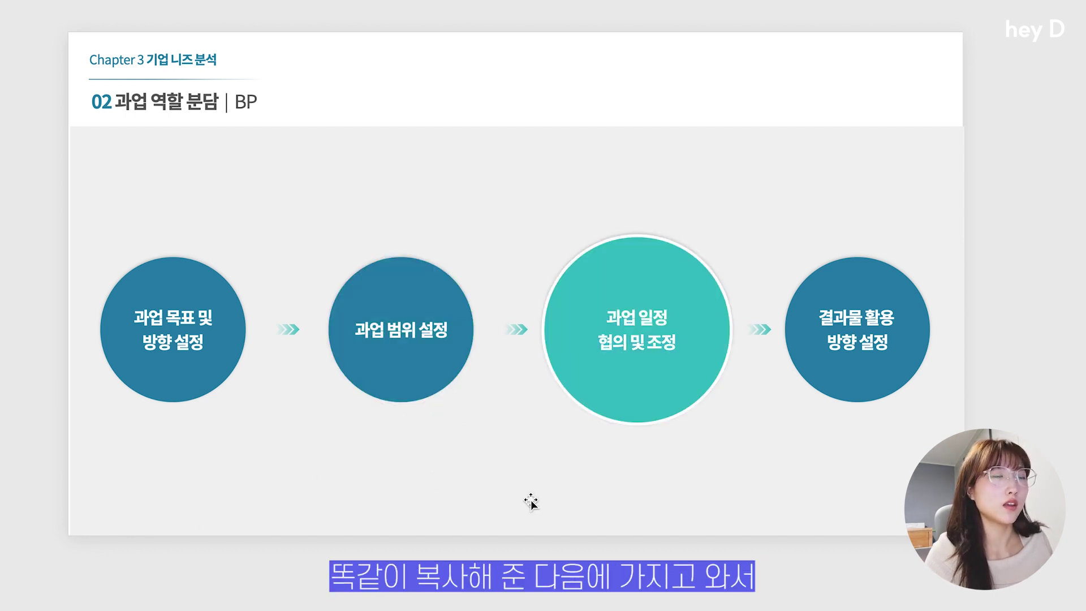
Add descriptions below the enlarged third and fourth circles on their slides, using "수혜기업, 협력기관 등 3자 연락 체계 구축" for the third
{"action": "key", "text": "ctrl+v"}
{"action": "left_click_drag", "start_coordinate": [432, 477], "coordinate": [651, 486]}
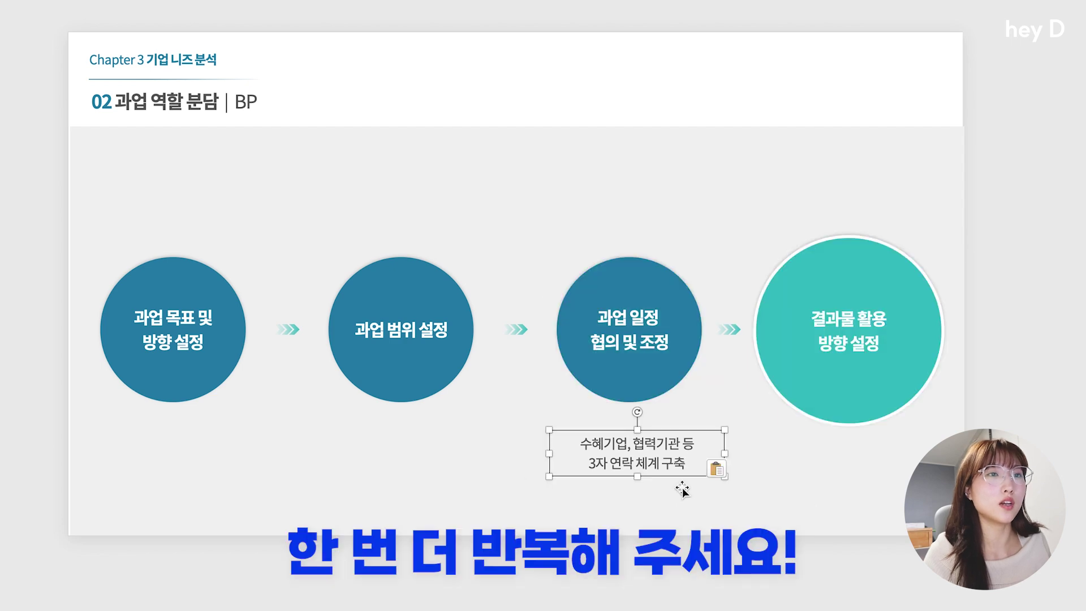
{"action": "left_click_drag", "start_coordinate": [673, 477], "coordinate": [882, 479]}
{"action": "triple_click", "coordinate": [888, 467]}
{"action": "key", "text": "ctrl+v"}
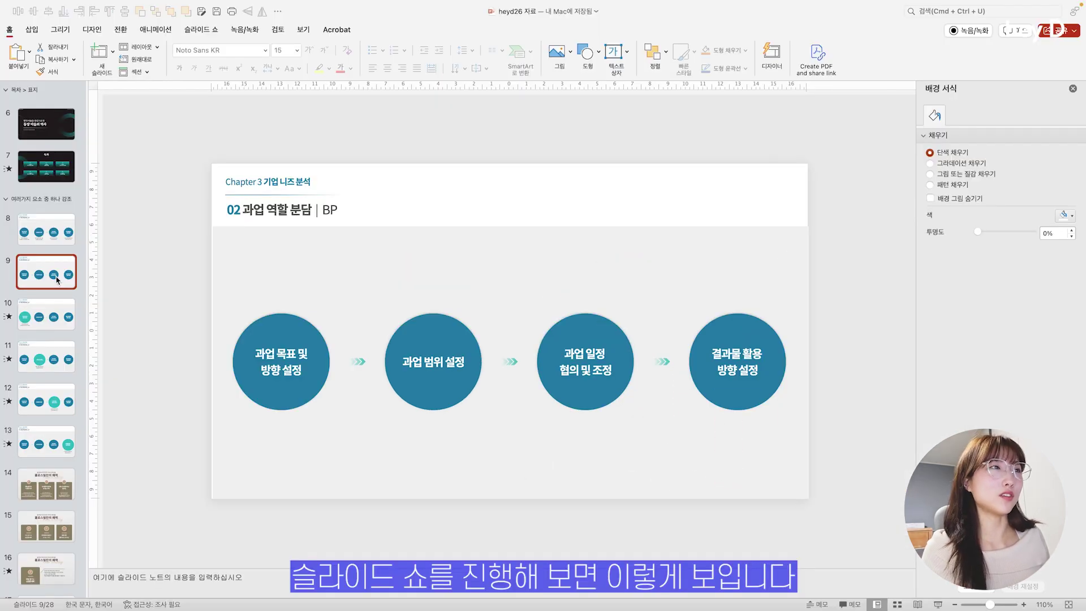
Play the slide show from slide 9 and advance through the circle slides to check the transitions
{"action": "key", "text": "shift+F5"}
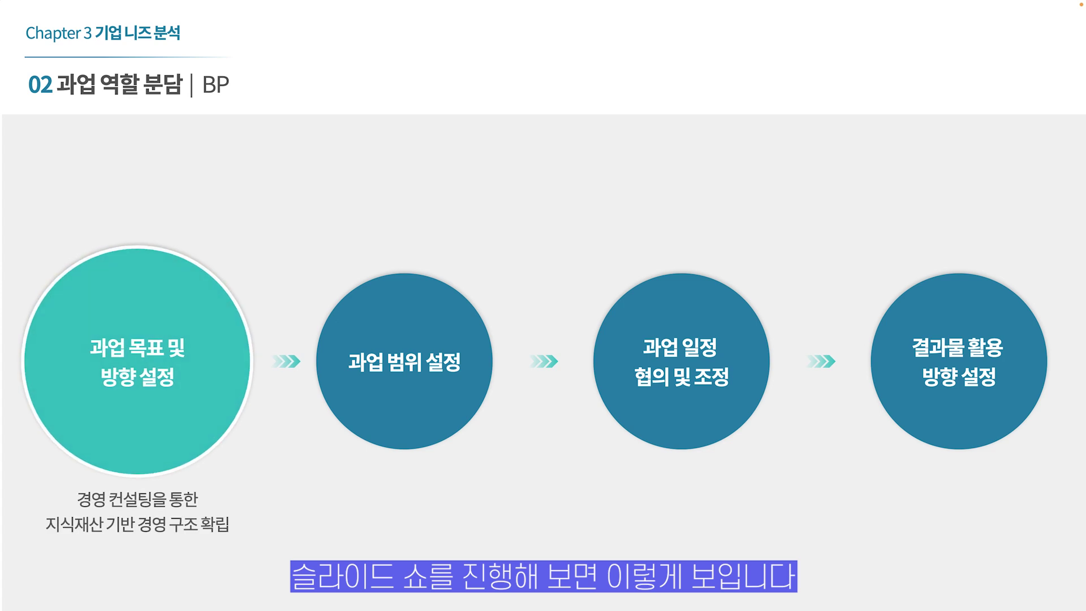
{"action": "key", "text": "Right"}
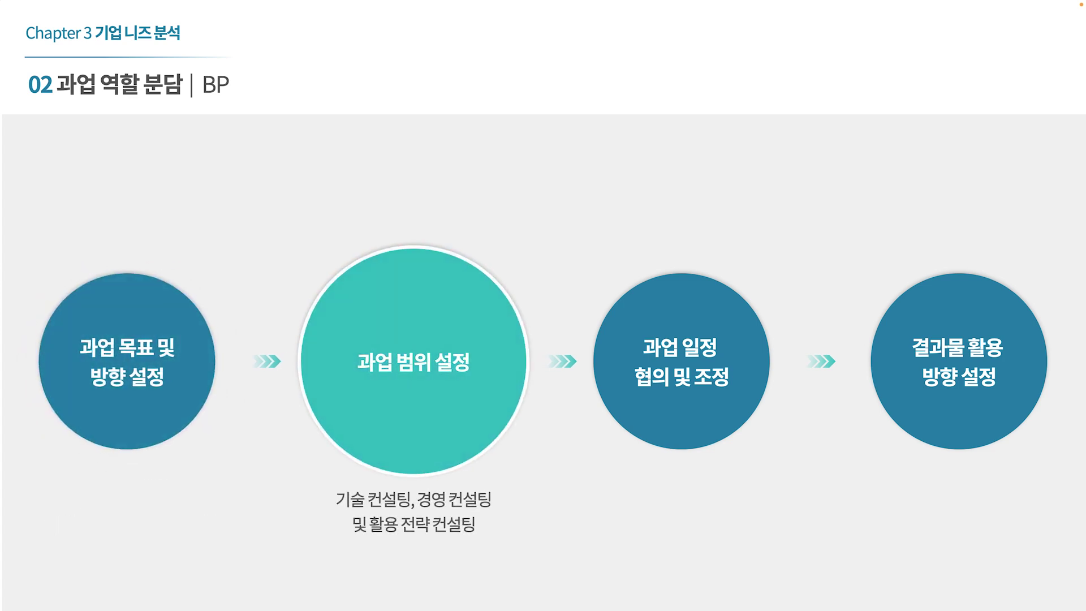
{"action": "key", "text": "Right"}
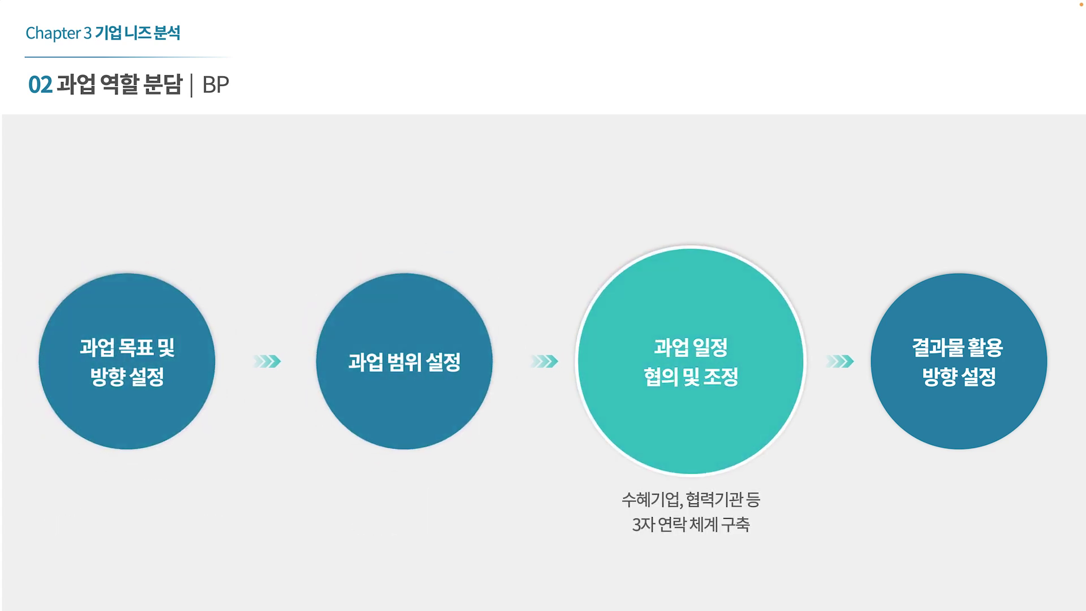
{"action": "key", "text": "Right"}
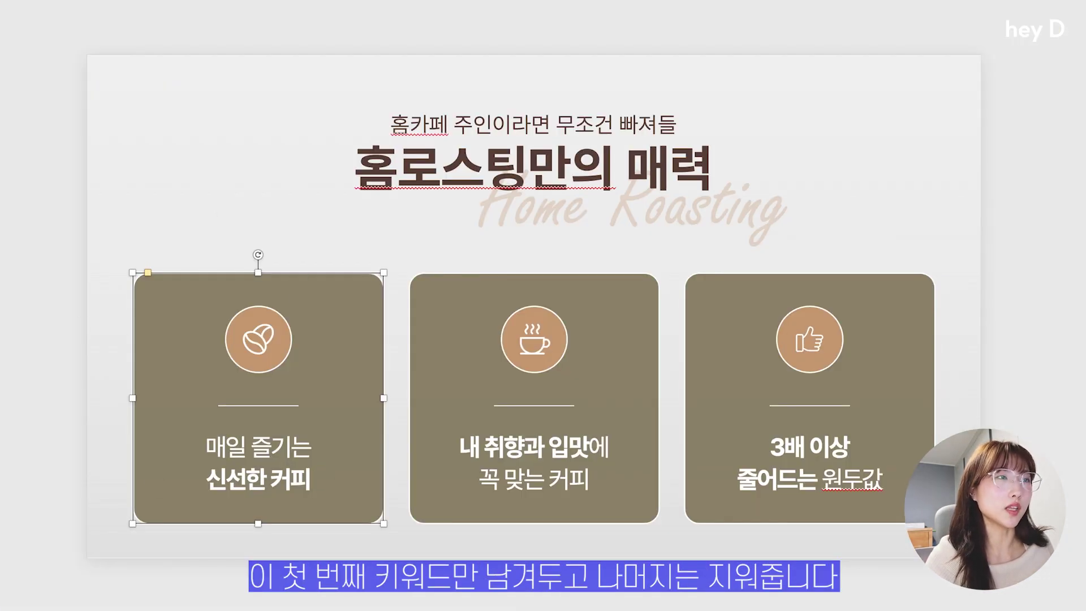
Delete the second and third cards, keeping the "매일 즐기는 신선한 커피" card, and enlarge the remaining card
{"action": "left_click_drag", "start_coordinate": [1018, 594], "coordinate": [404, 253]}
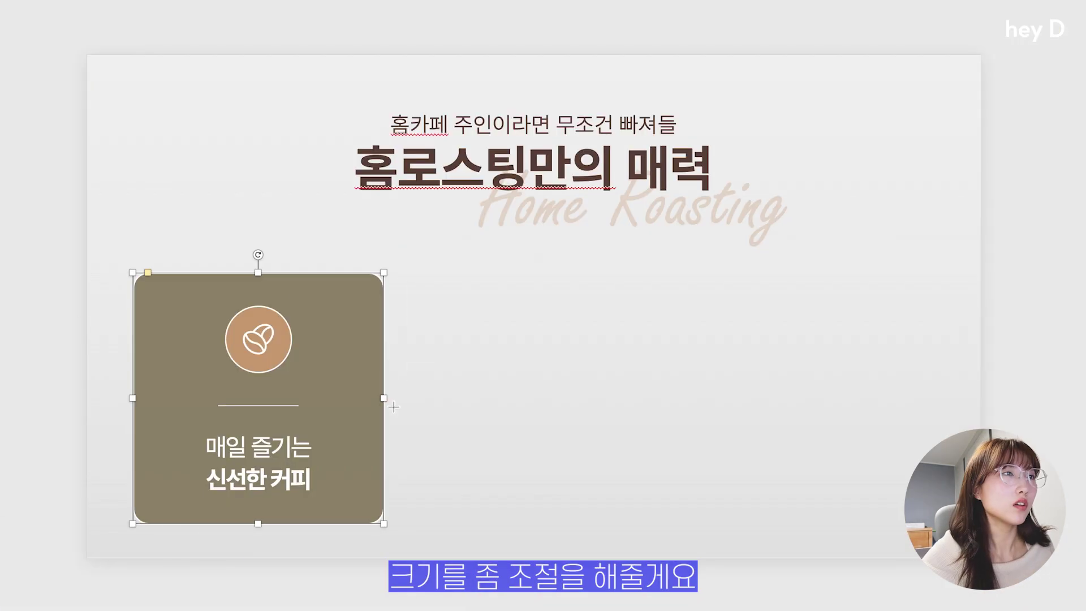
{"action": "left_click_drag", "start_coordinate": [394, 406], "coordinate": [443, 407]}
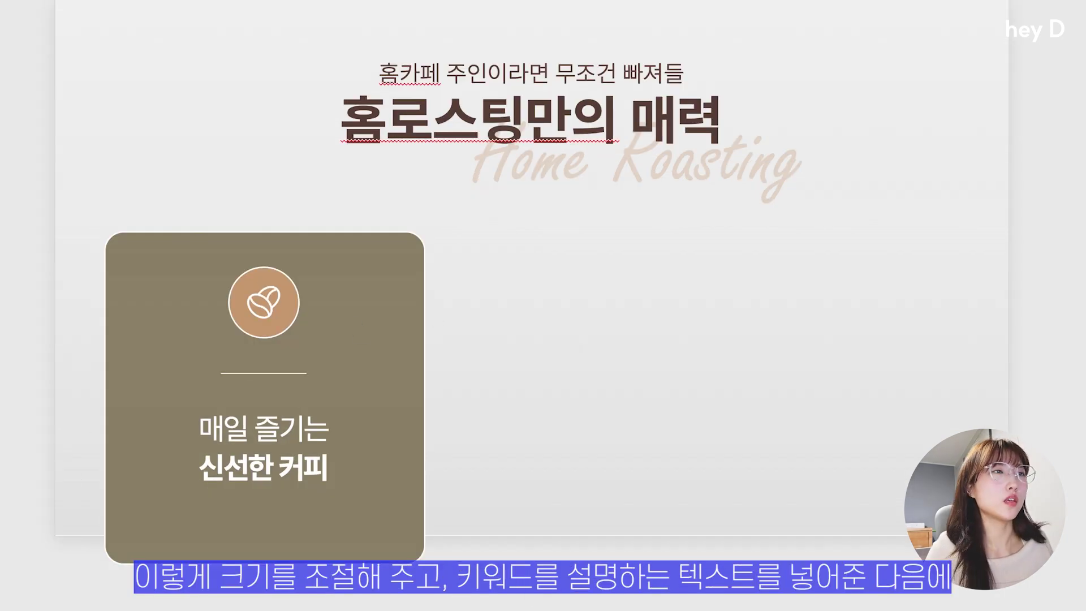
Caption the card "로스팅 이후 48시간부터 14일까지는 제일 향이 좋은 커피를 즐길 수 있는 시간으로, 로스팅 시기를 직접 선택해 최상의 품질의 커피를 매일 즐길 수 있습니다." and preview
{"action": "type", "text": "로스팅 이후 48시간부터 14일까지는 제일 향이 좋은 커피를 즐길 수 있는 시간으로, 로스팅 시기를 직접 선택해 최상의 품질의 커피를 매일 즐길 수 있습니다."}
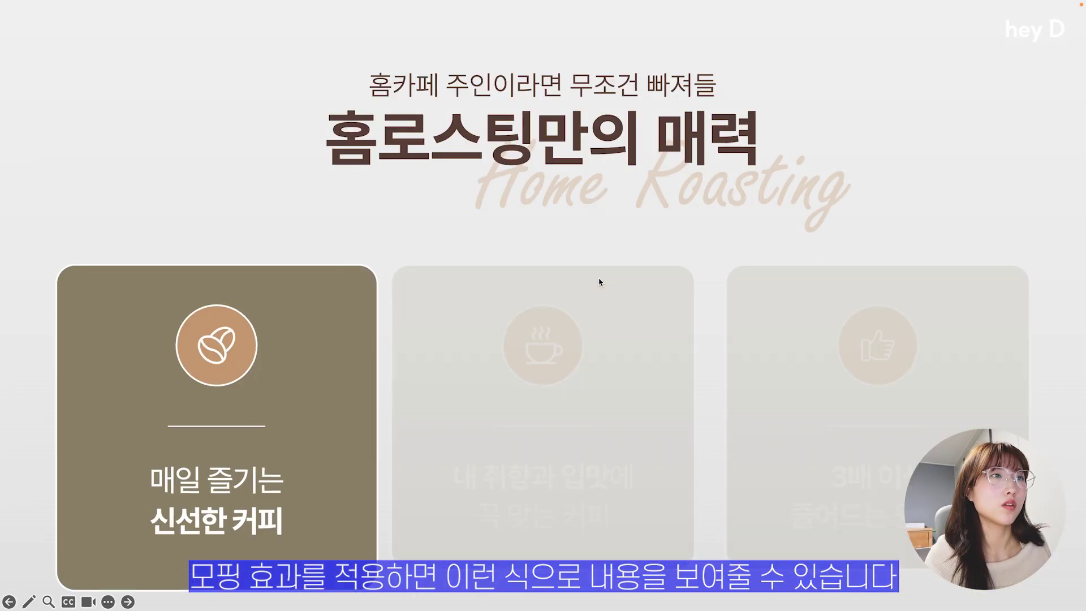
{"action": "left_click", "coordinate": [599, 281]}
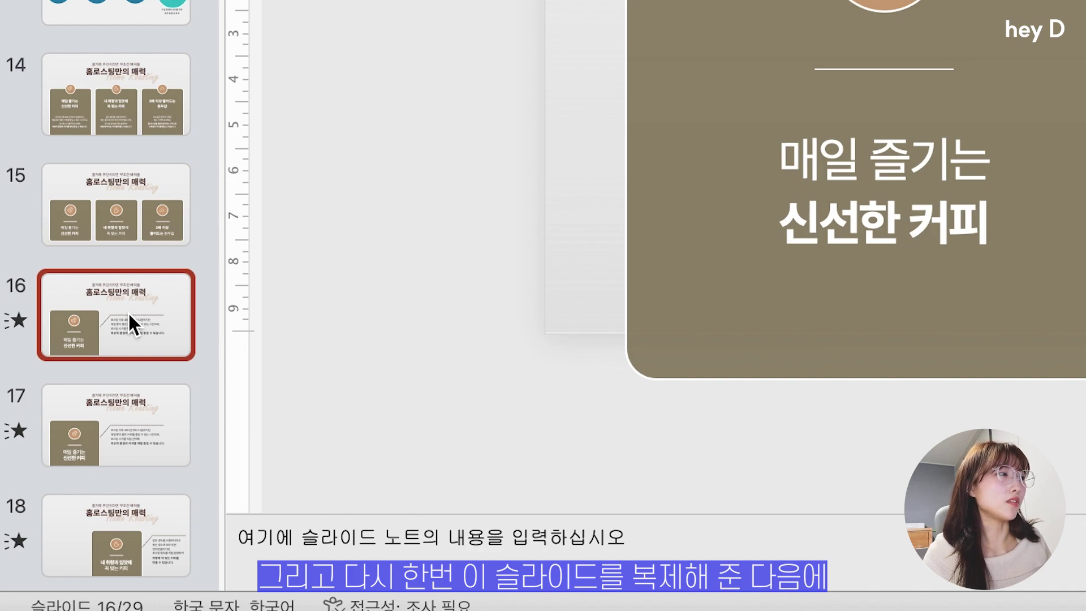
Duplicate slide 16 and move the coffee card to the horizontal centre of the duplicated slide
{"action": "key", "text": "super+d"}
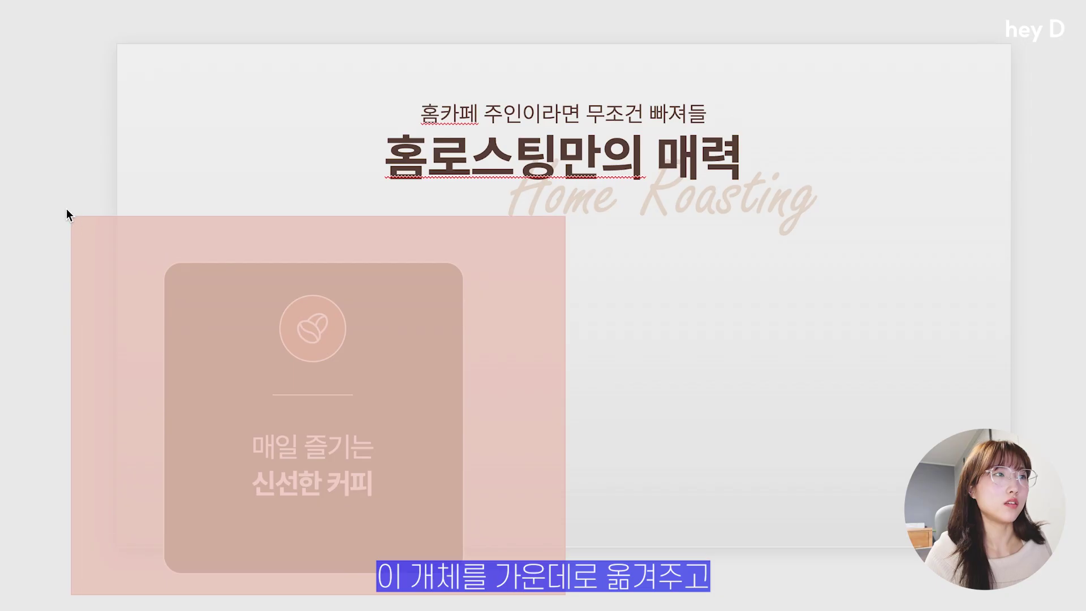
{"action": "left_click_drag", "start_coordinate": [66, 210], "coordinate": [66, 211]}
{"action": "left_click_drag", "start_coordinate": [382, 565], "coordinate": [592, 557]}
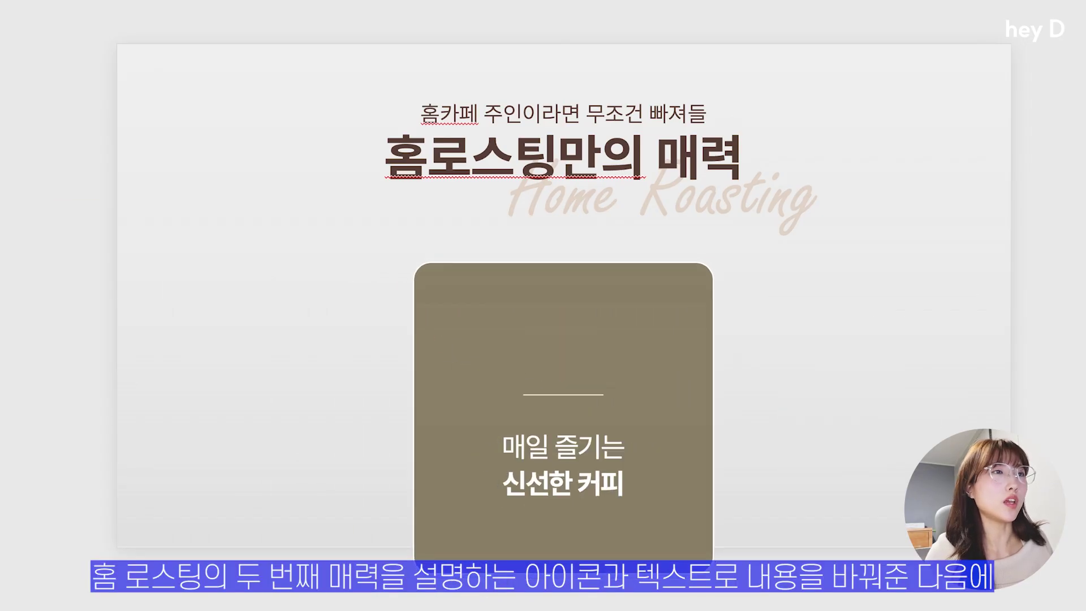
Replace the centred card's content with the coffee cup icon and "내 취향과 입맛에 꼭 맞는 커피", and add the related description beside it
{"action": "key", "text": "super+v"}
{"action": "left_click", "coordinate": [565, 453]}
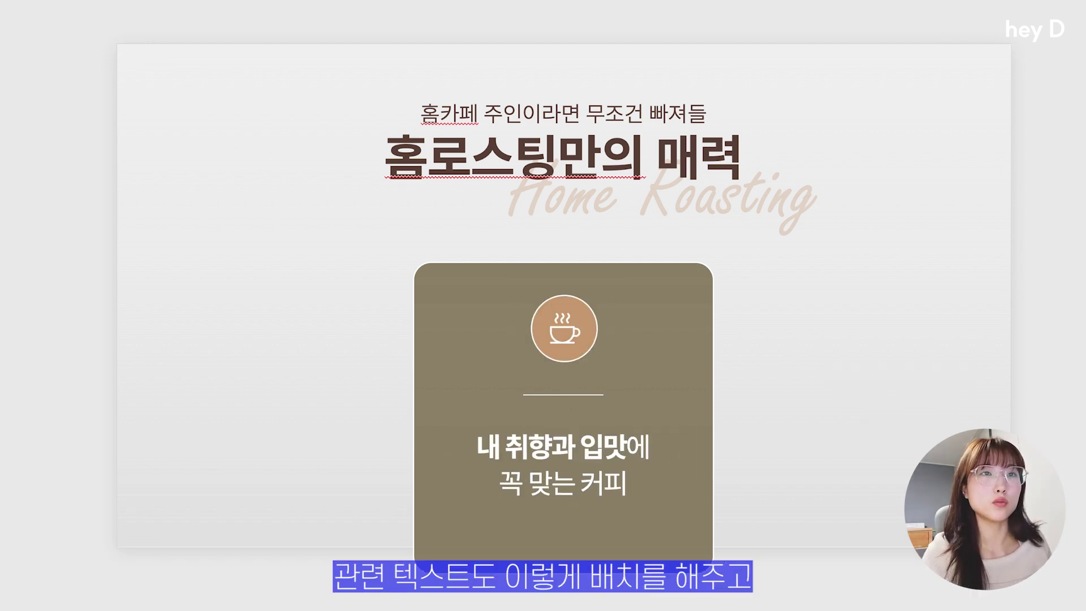
{"action": "key", "text": "ctrl+v"}
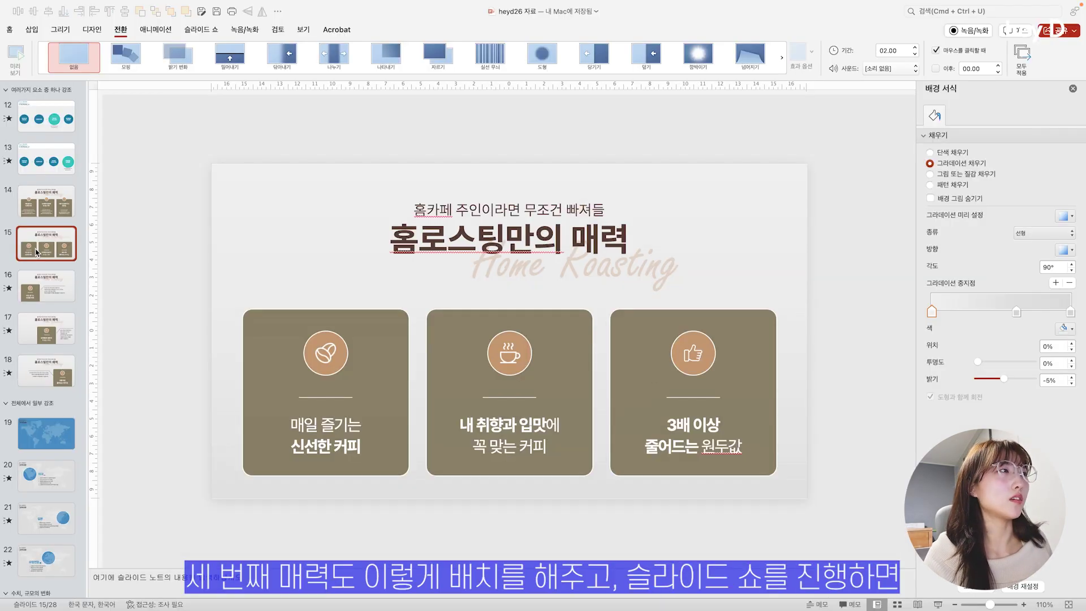
Play the slide show from slide 15 and advance through the home-roasting card slides to check the transitions
{"action": "key", "text": "super+shift+Return"}
{"action": "left_click", "coordinate": [35, 252]}
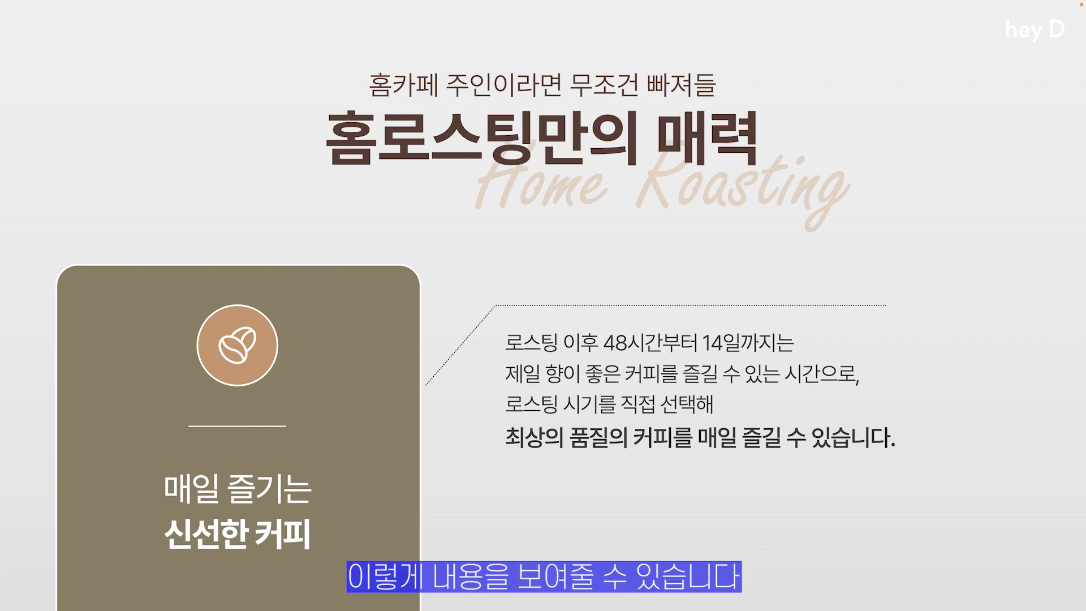
{"action": "left_click", "coordinate": [35, 247]}
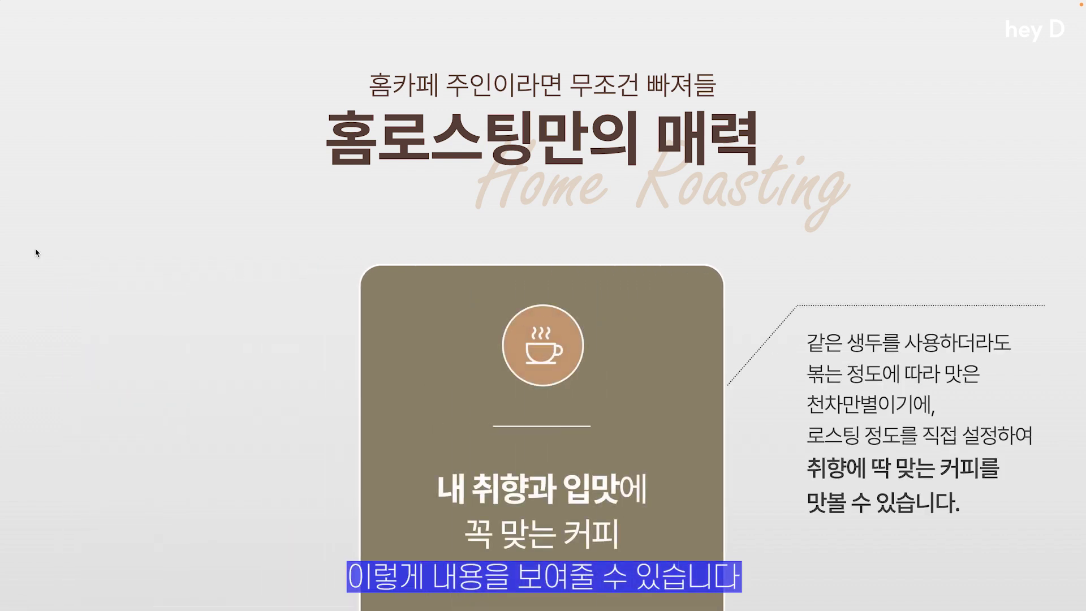
{"action": "left_click", "coordinate": [36, 252]}
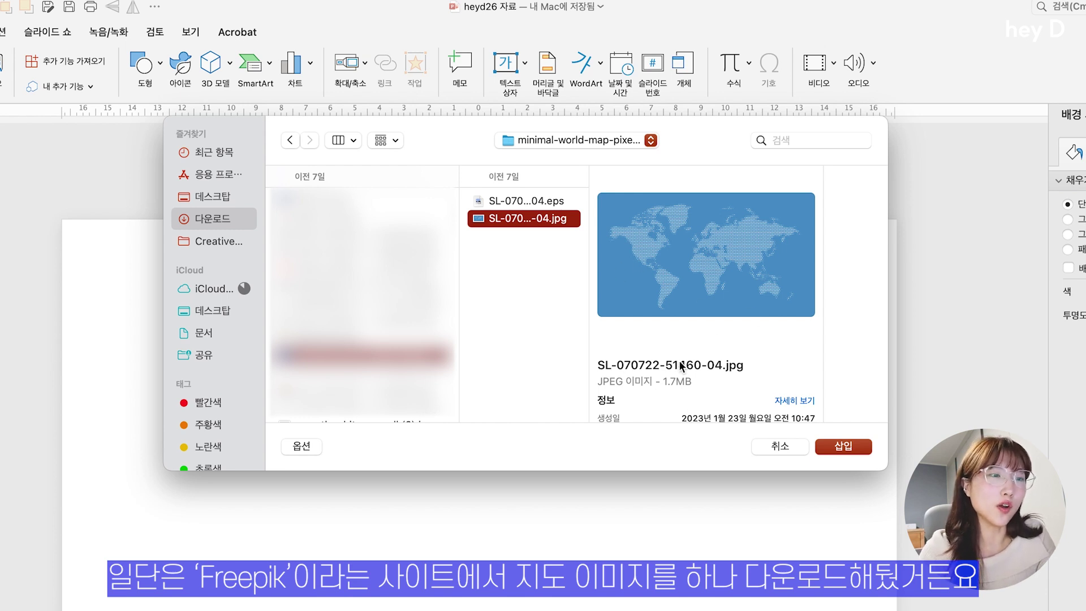
Insert the downloaded blue world map JPEG so it fills the slide, and duplicate the image
{"action": "left_click", "coordinate": [843, 447]}
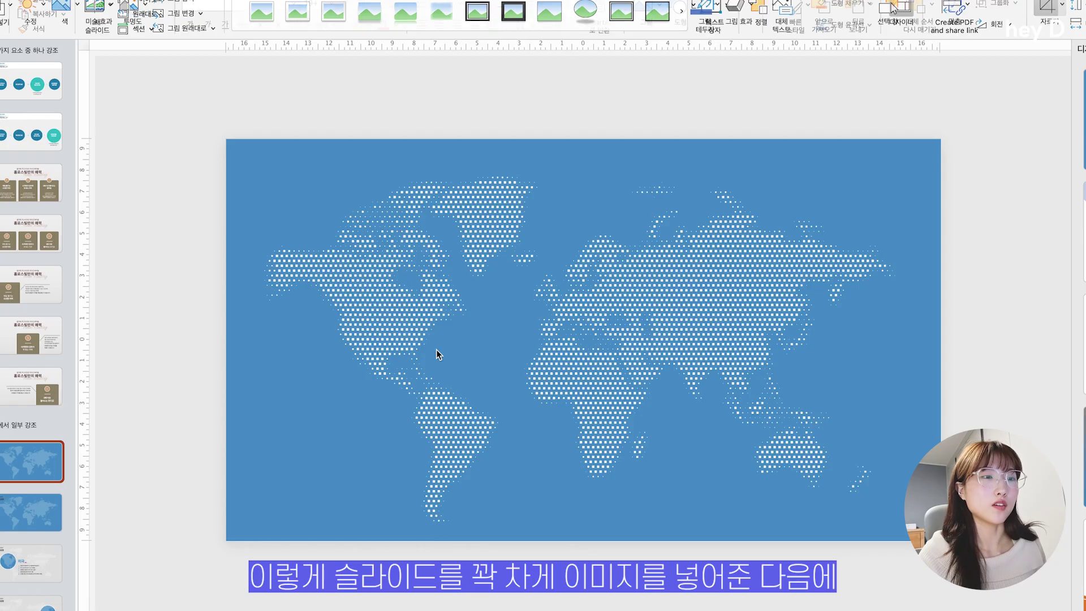
{"action": "left_click", "coordinate": [574, 517]}
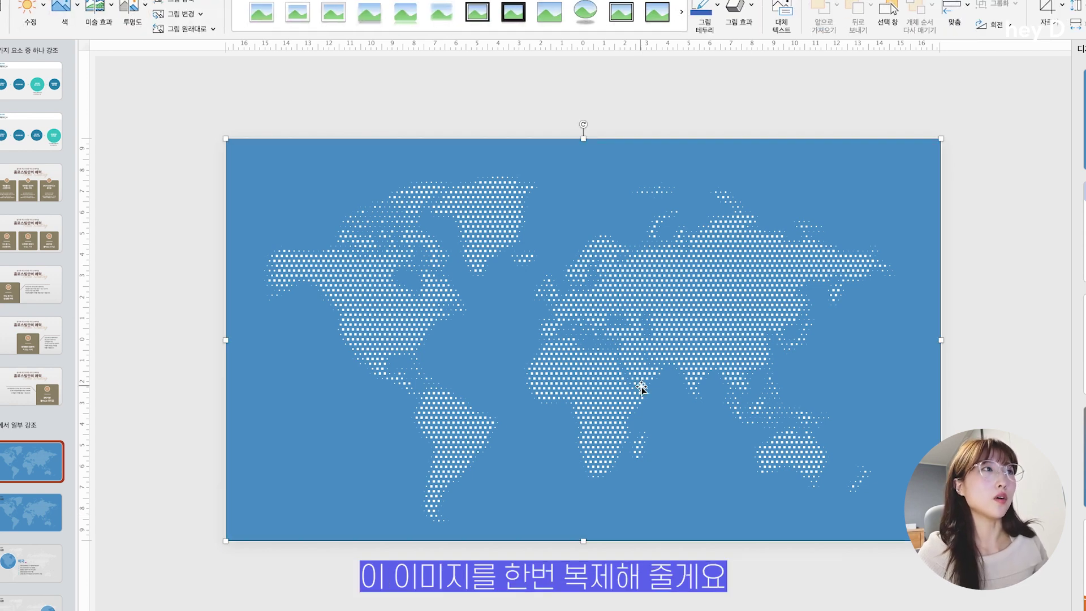
{"action": "key", "text": "ctrl+d"}
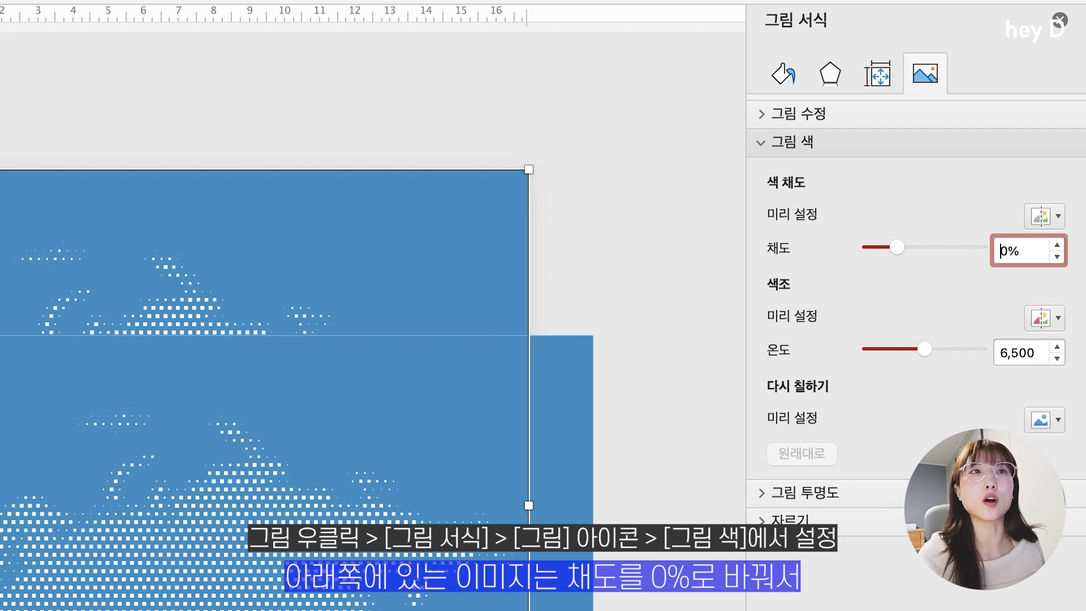
Set the lower map's saturation to 0% and transparency to 70%, and align the blue map copy exactly over it
{"action": "key", "text": "Return"}
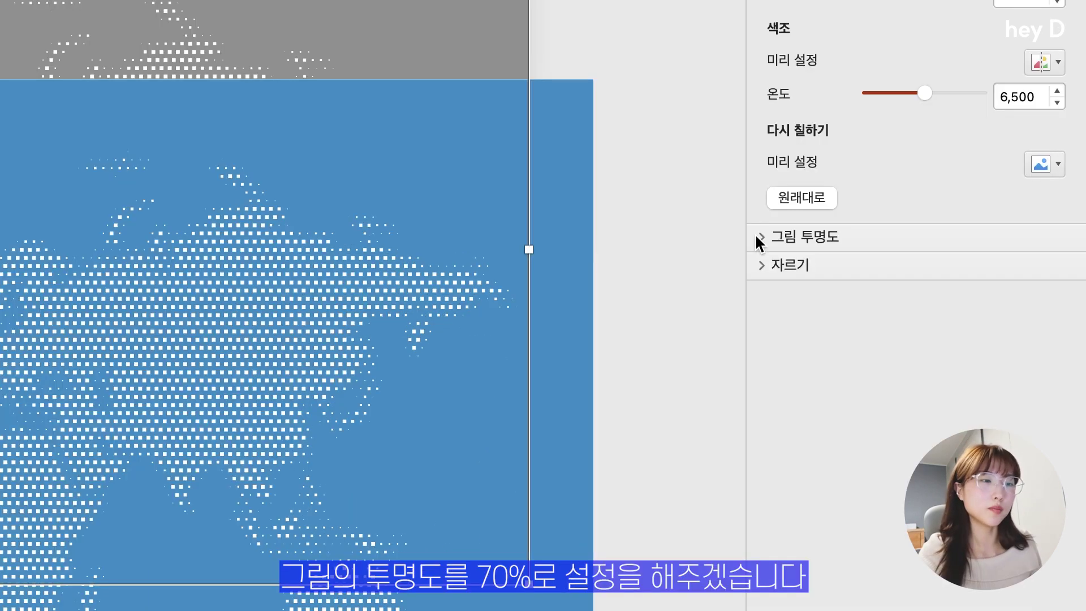
{"action": "left_click", "coordinate": [754, 234]}
{"action": "key", "text": "Return"}
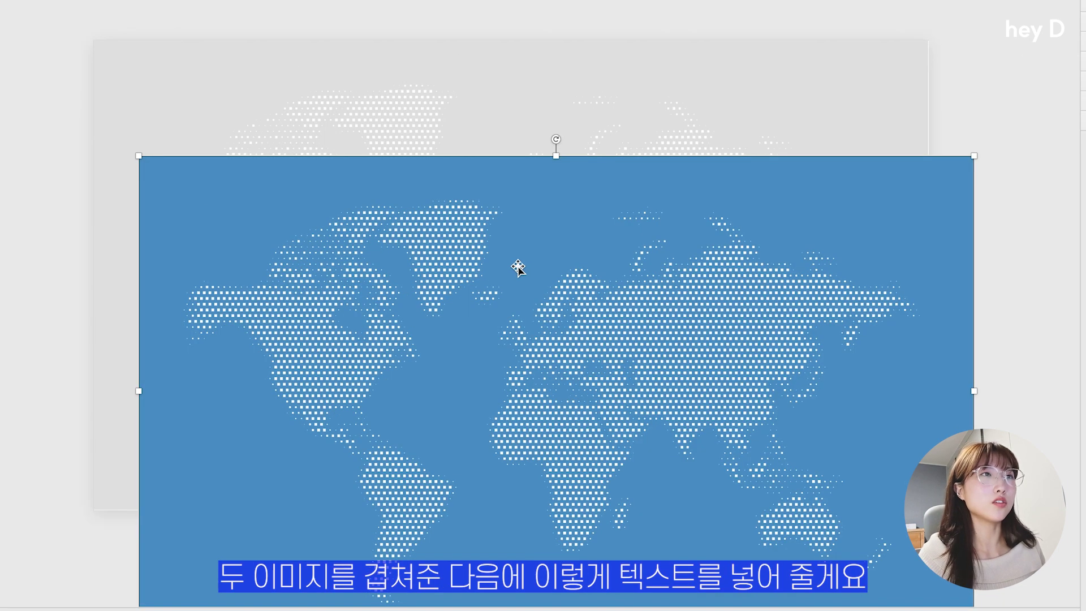
{"action": "left_click_drag", "start_coordinate": [497, 283], "coordinate": [453, 165]}
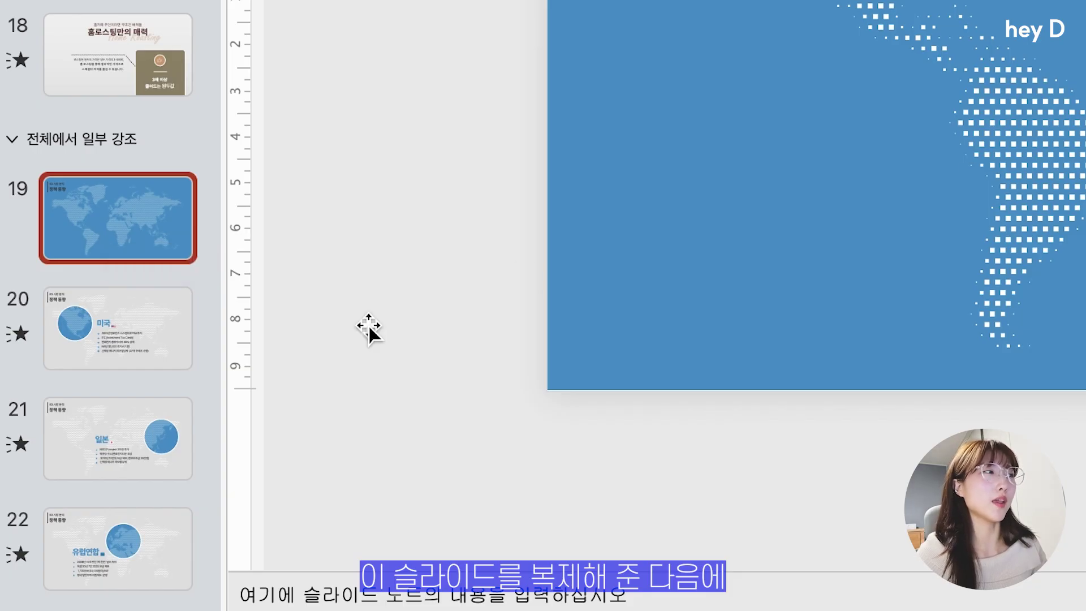
Duplicate slide 19 and apply a 1:1 aspect-ratio crop to the upper blue map on the duplicate
{"action": "left_click", "coordinate": [141, 253]}
{"action": "key", "text": "super+d"}
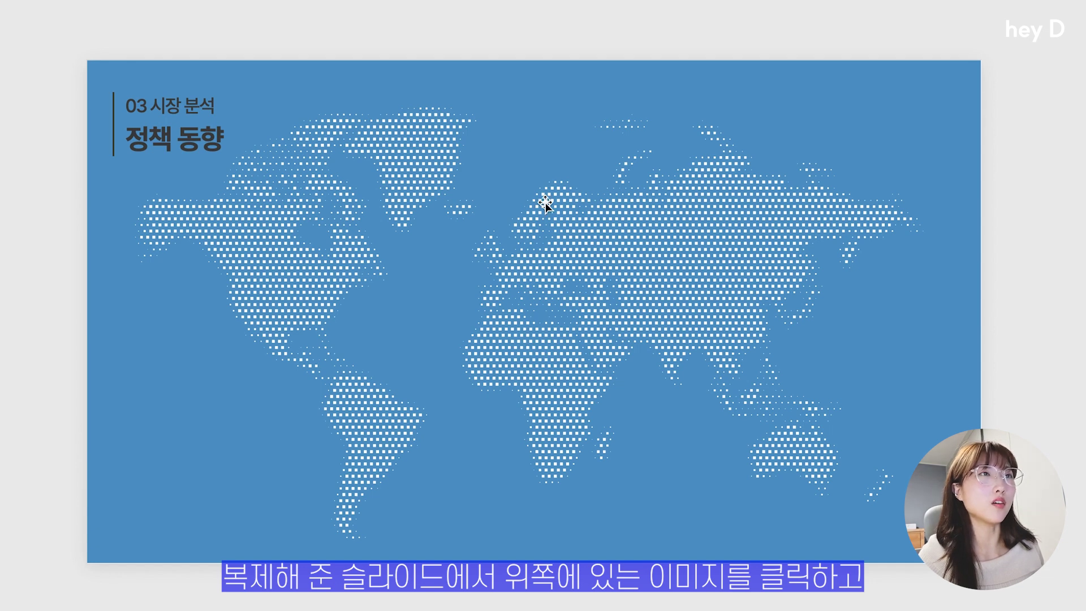
{"action": "left_click", "coordinate": [498, 204]}
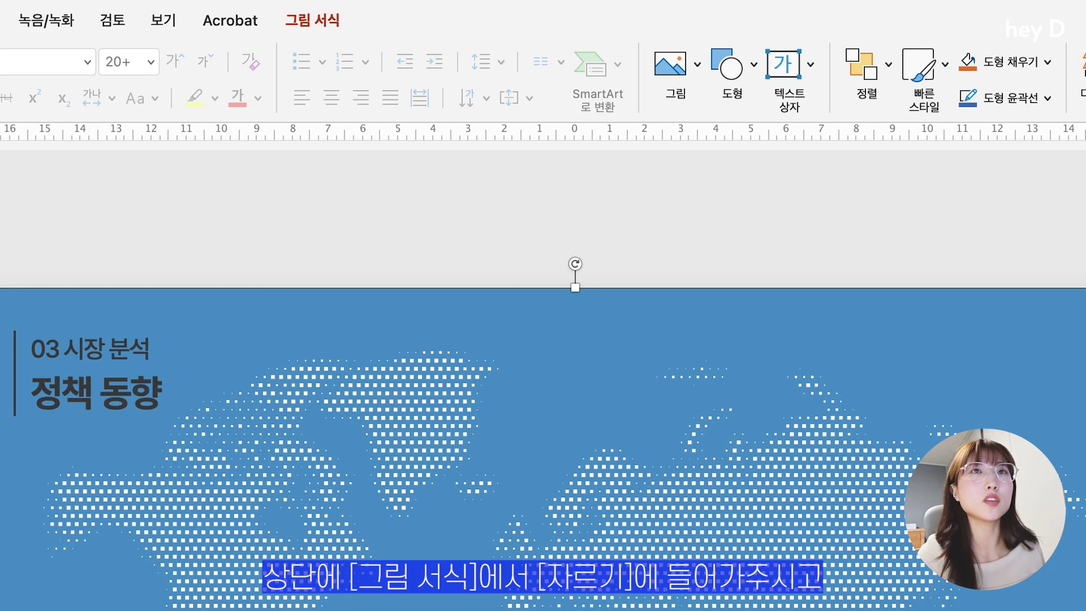
{"action": "left_click", "coordinate": [314, 20]}
{"action": "left_click", "coordinate": [787, 64]}
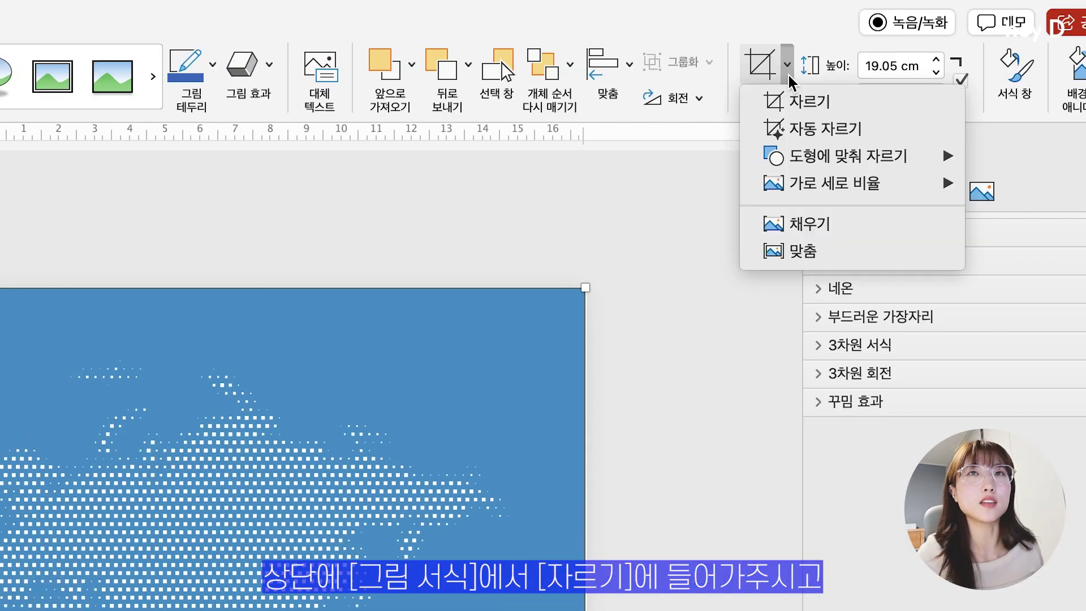
{"action": "mouse_move", "coordinate": [798, 187]}
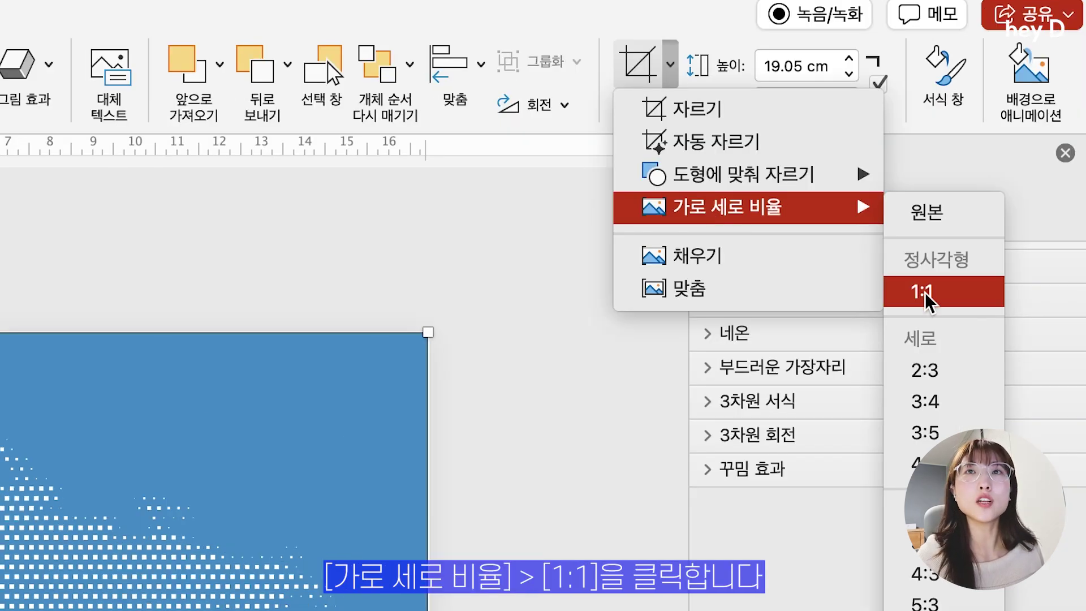
{"action": "left_click", "coordinate": [923, 292]}
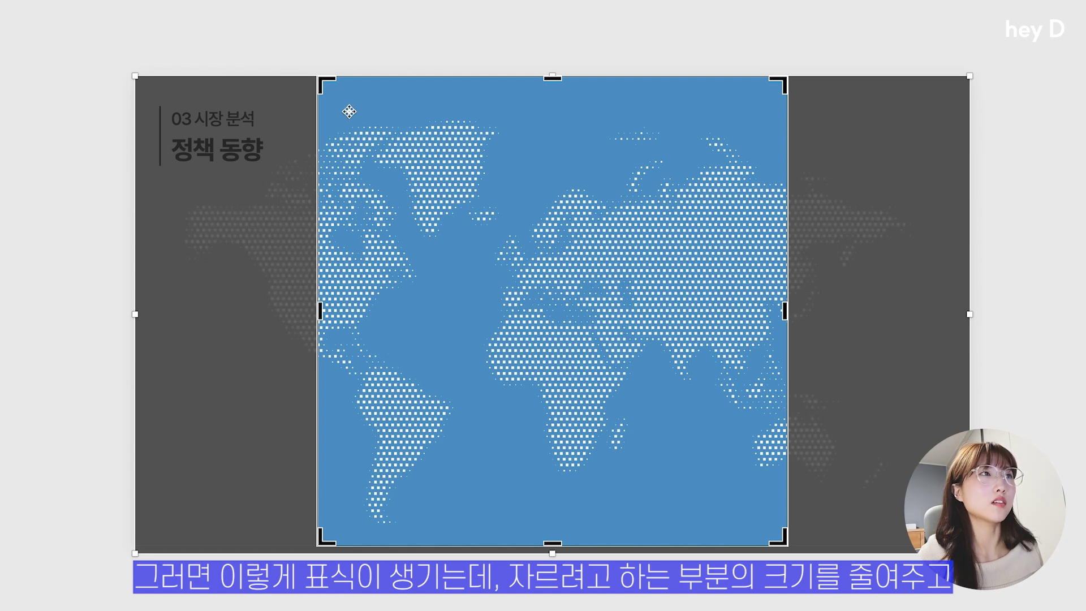
Shrink the square crop area to about 5.66 cm per side and move it over the United States
{"action": "left_click_drag", "start_coordinate": [326, 82], "coordinate": [522, 283]}
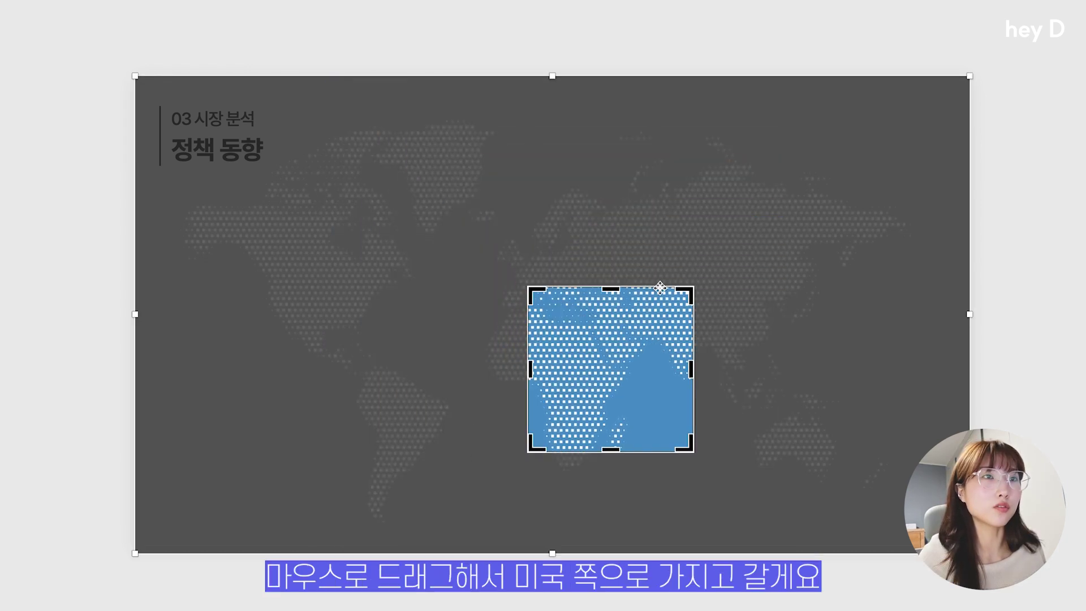
{"action": "left_click_drag", "start_coordinate": [660, 288], "coordinate": [370, 207]}
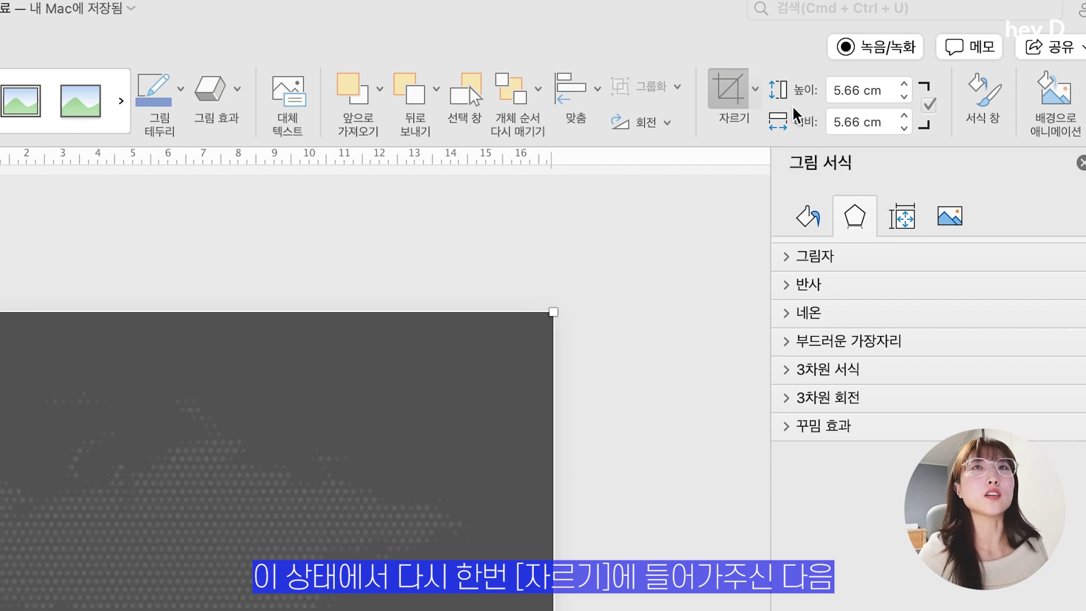
Crop the blue map image to an ellipse (타원) shape so the United States area forms a circle
{"action": "left_click", "coordinate": [756, 97]}
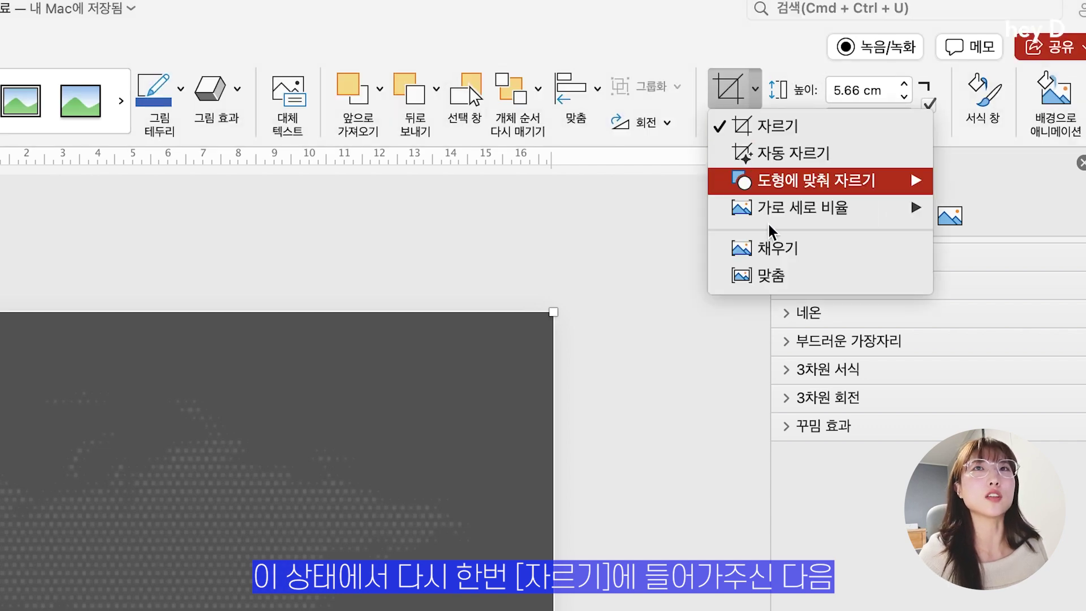
{"action": "mouse_move", "coordinate": [808, 185]}
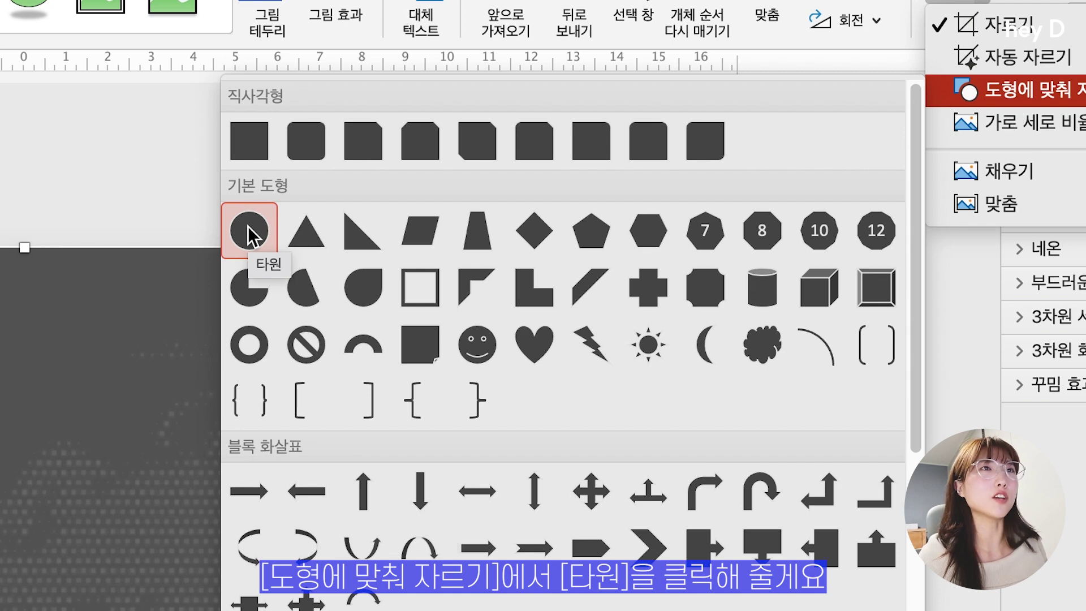
{"action": "left_click", "coordinate": [249, 233]}
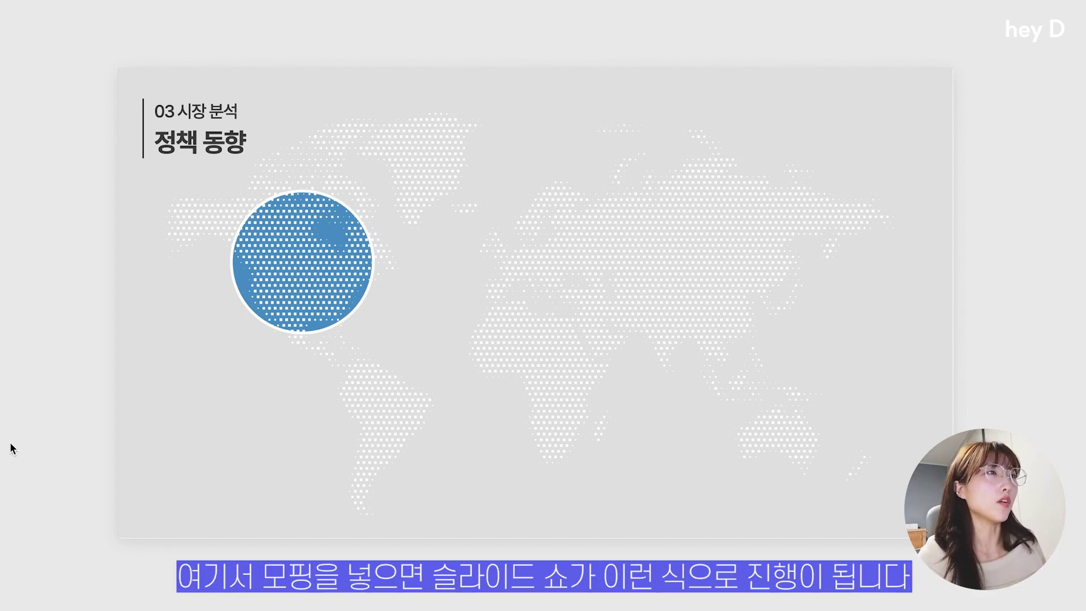
Play the slide show from the current map slide to check how the highlighted region transitions
{"action": "key", "text": "shift+F5"}
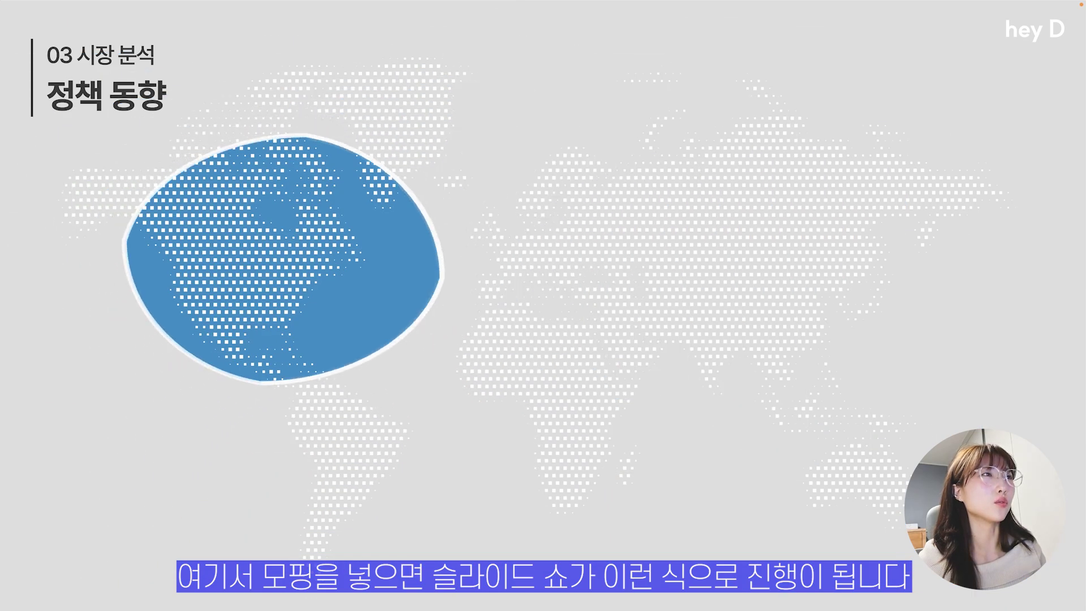